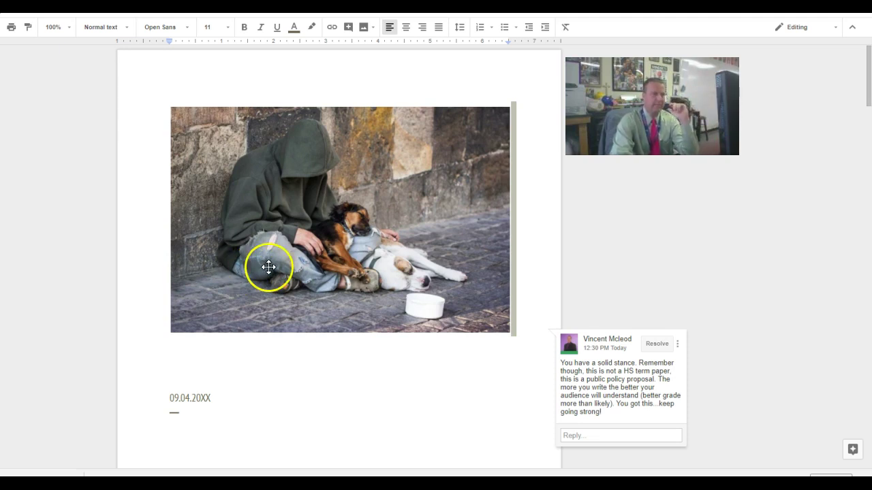
Step: Colour the 'Federal housing assistance:' label green
{"action": "scroll", "coordinate": [268, 269], "scroll_direction": "down", "scroll_amount": 3}
{"action": "scroll", "coordinate": [262, 333], "scroll_direction": "down", "scroll_amount": 15}
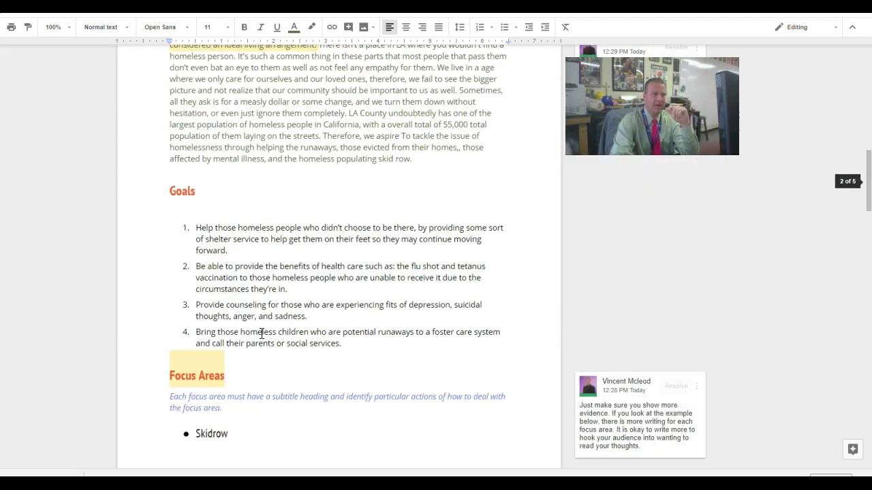
{"action": "scroll", "coordinate": [261, 334], "scroll_direction": "down", "scroll_amount": 6}
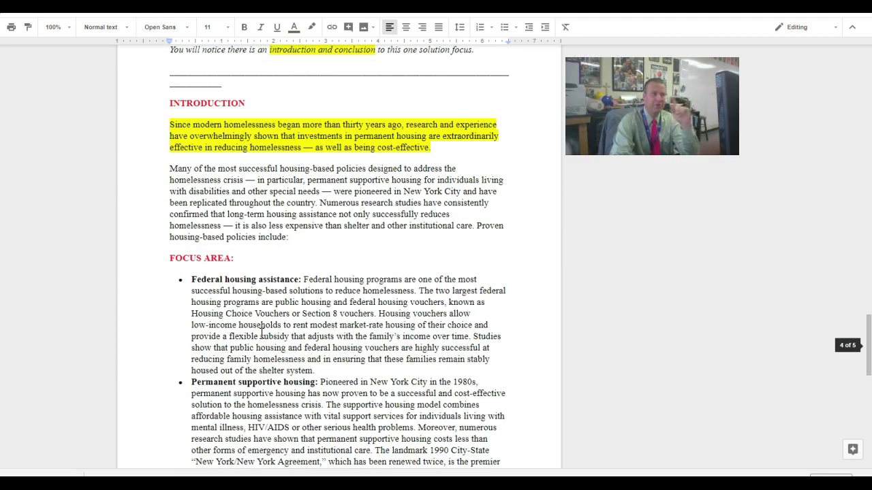
{"action": "scroll", "coordinate": [262, 334], "scroll_direction": "up", "scroll_amount": 2}
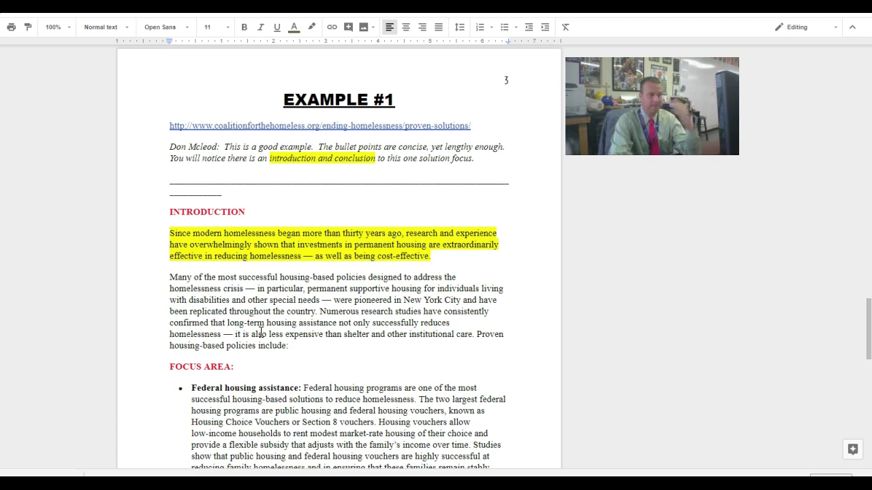
{"action": "scroll", "coordinate": [261, 332], "scroll_direction": "down", "scroll_amount": 3}
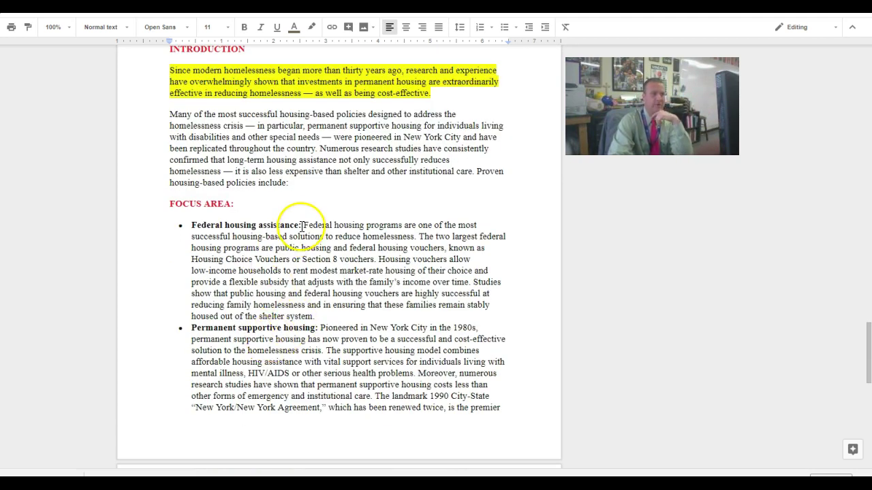
{"action": "left_click_drag", "start_coordinate": [302, 226], "coordinate": [191, 226]}
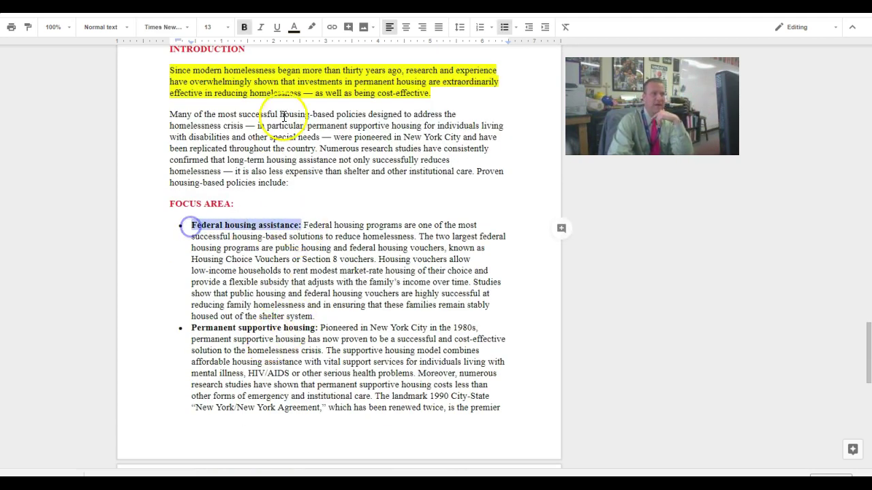
{"action": "left_click", "coordinate": [294, 28]}
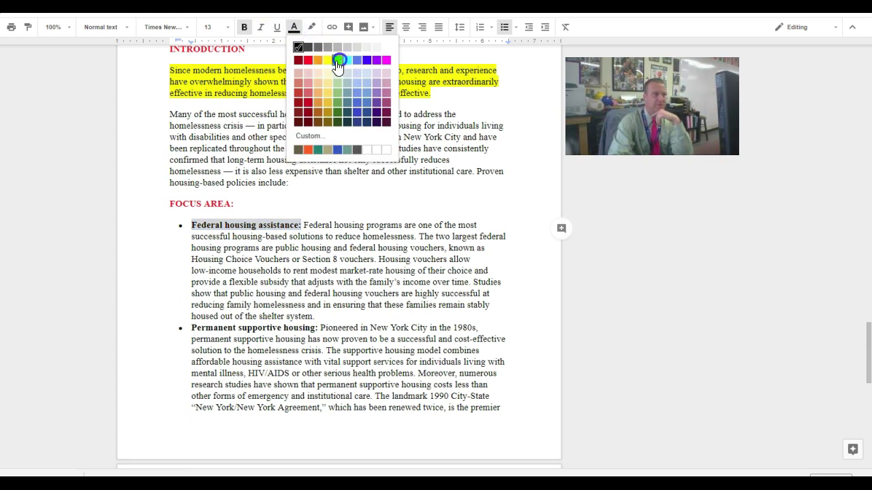
{"action": "left_click", "coordinate": [337, 60]}
{"action": "left_click", "coordinate": [305, 247]}
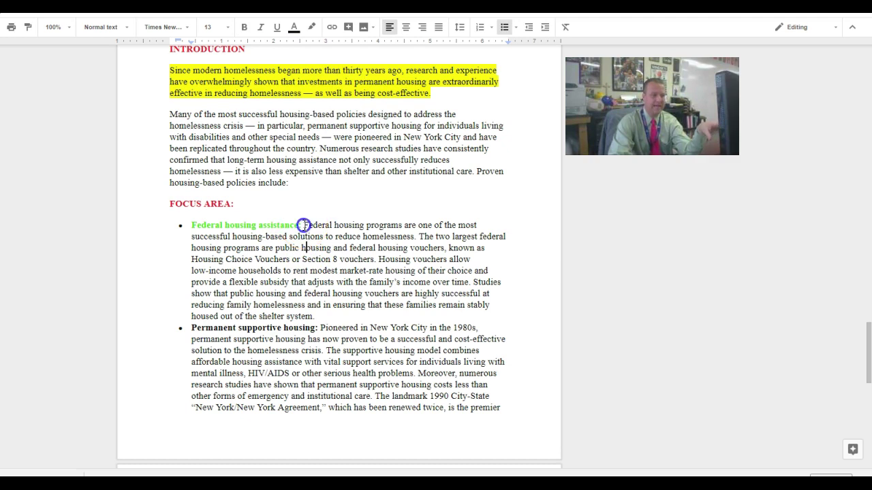
Step: Move the federal housing description to its own unbulleted paragraph with an indented first line
{"action": "left_click", "coordinate": [303, 225]}
{"action": "key", "text": "Return"}
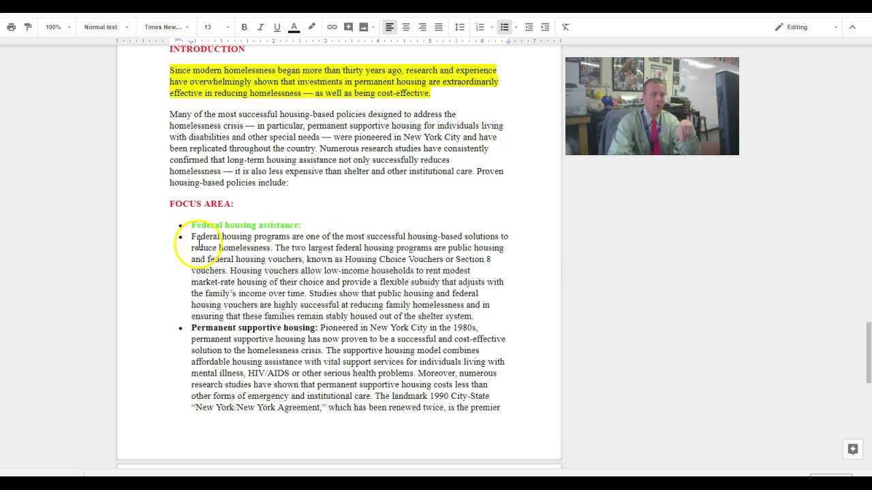
{"action": "key", "text": "BackSpace"}
{"action": "key", "text": "Tab"}
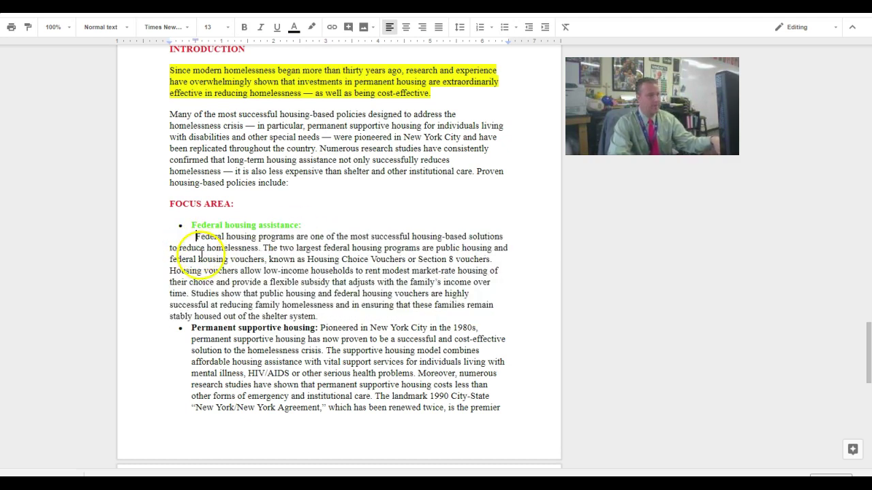
{"action": "left_click_drag", "start_coordinate": [330, 314], "coordinate": [184, 235]}
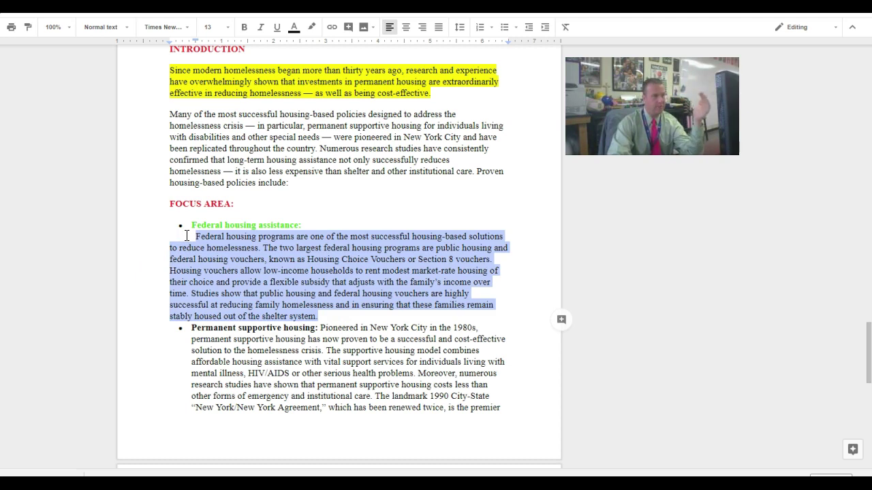
{"action": "left_click", "coordinate": [285, 281]}
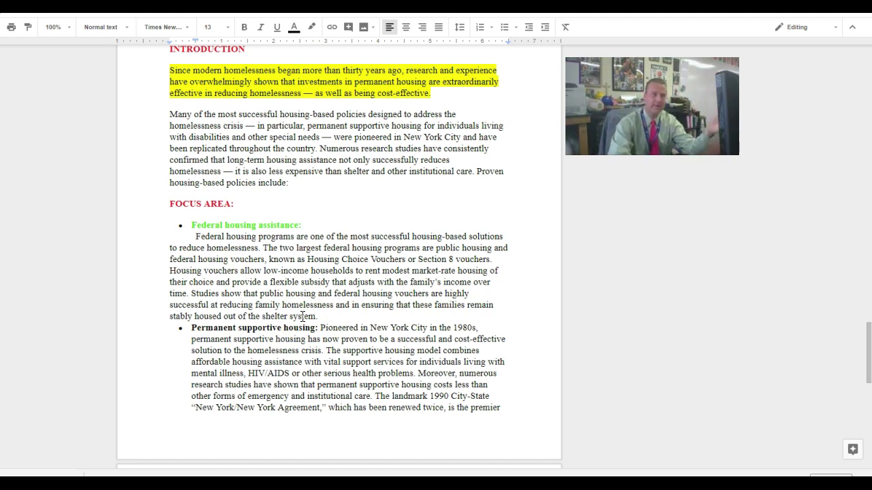
{"action": "scroll", "coordinate": [317, 286], "scroll_direction": "up", "scroll_amount": 1}
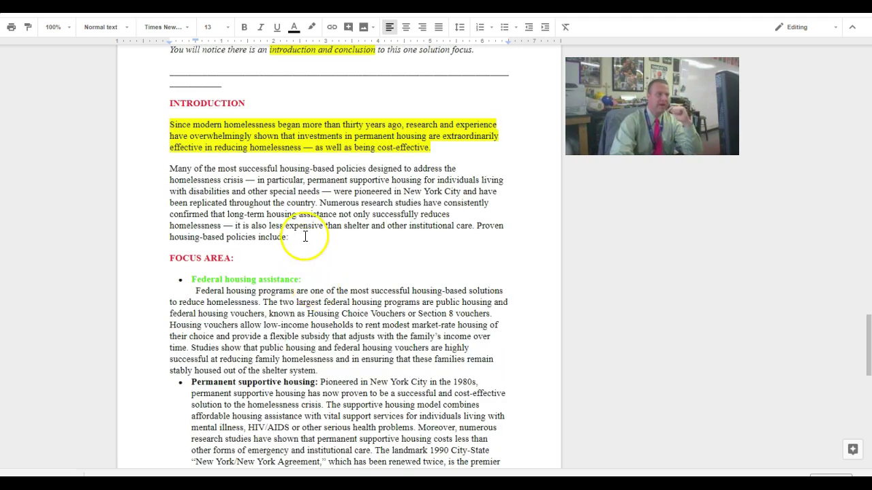
{"action": "left_click_drag", "start_coordinate": [302, 237], "coordinate": [164, 122]}
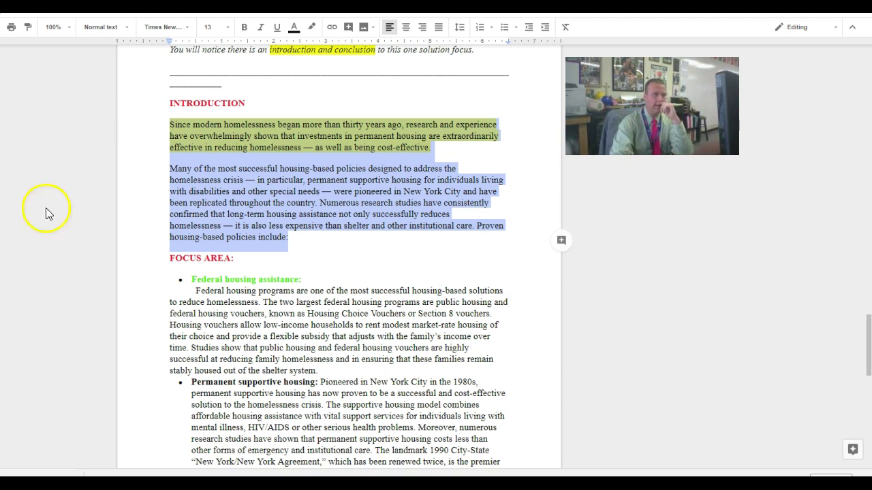
{"action": "left_click", "coordinate": [296, 217]}
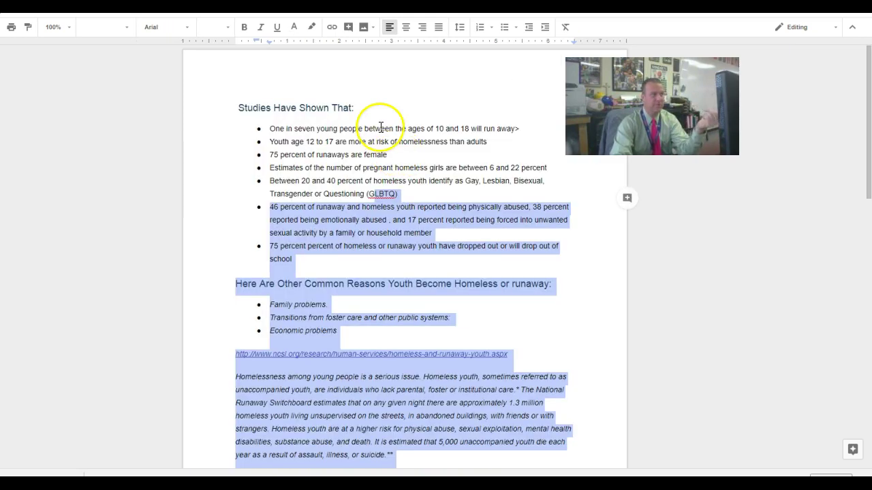
{"action": "left_click", "coordinate": [380, 128]}
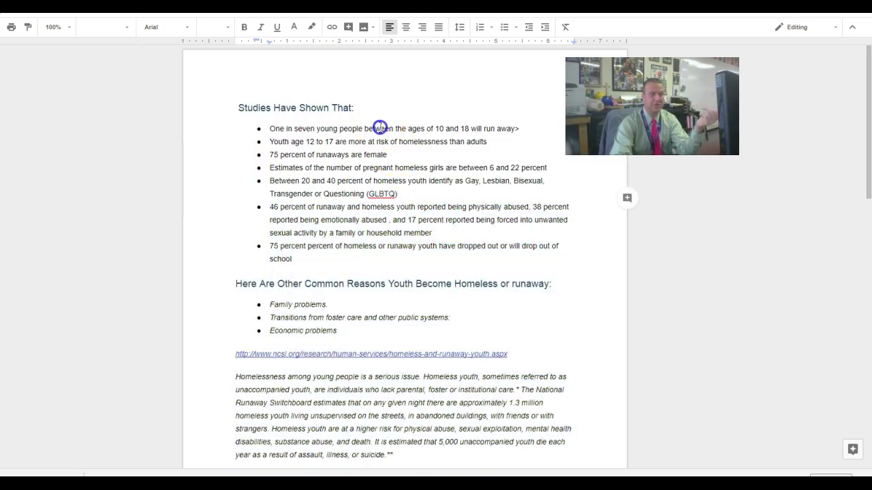
{"action": "scroll", "coordinate": [393, 151], "scroll_direction": "down", "scroll_amount": 15}
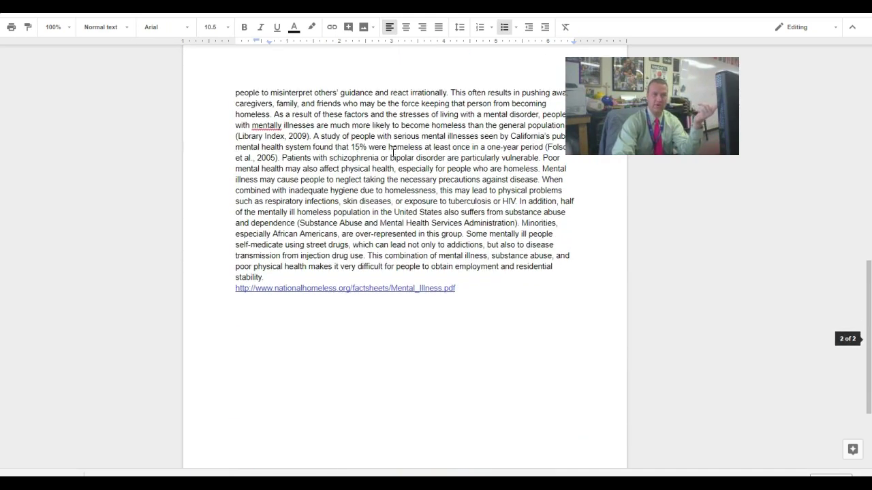
{"action": "scroll", "coordinate": [393, 151], "scroll_direction": "up", "scroll_amount": 15}
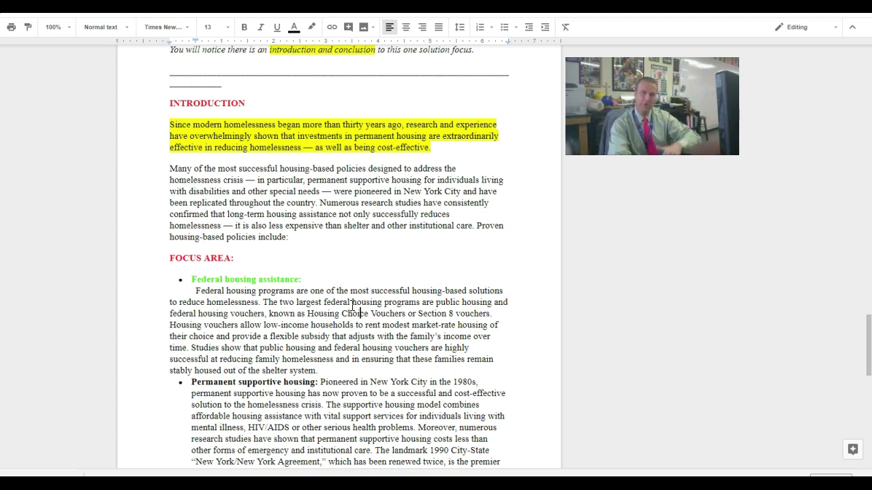
{"action": "scroll", "coordinate": [352, 305], "scroll_direction": "down", "scroll_amount": 6}
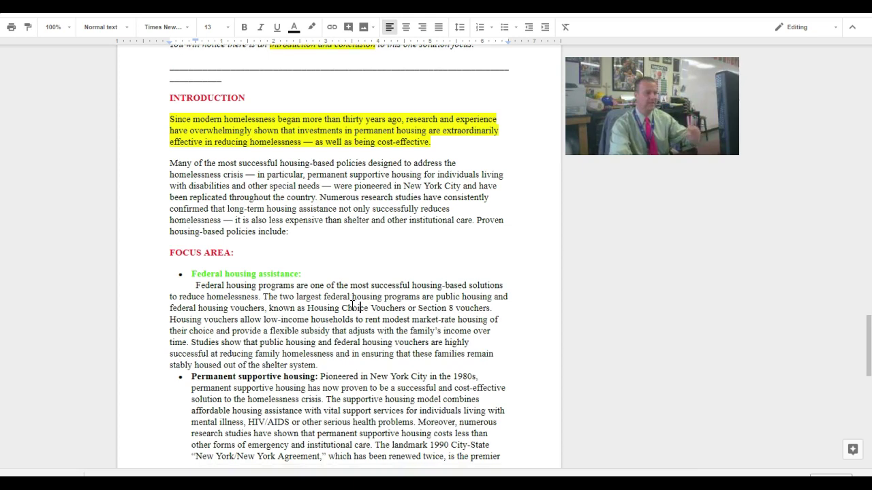
{"action": "scroll", "coordinate": [352, 306], "scroll_direction": "down", "scroll_amount": 3}
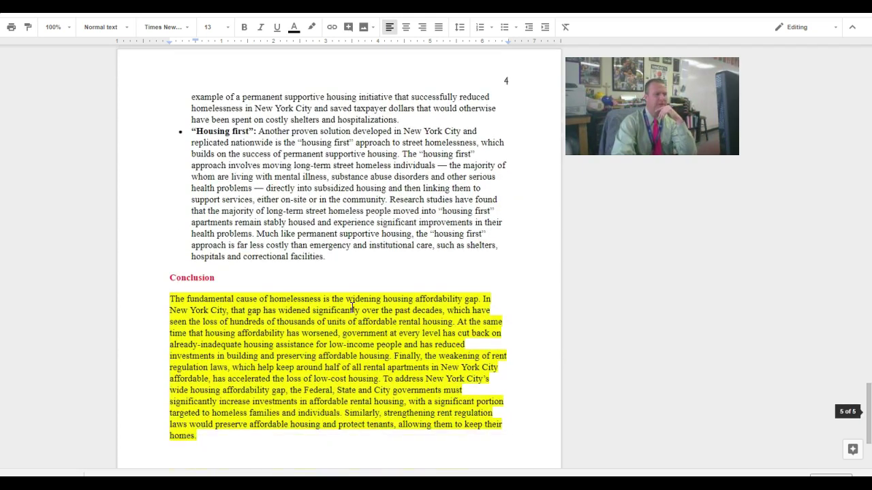
{"action": "left_click", "coordinate": [225, 317]}
{"action": "left_click_drag", "start_coordinate": [225, 316], "coordinate": [161, 220]}
{"action": "left_click", "coordinate": [233, 283]}
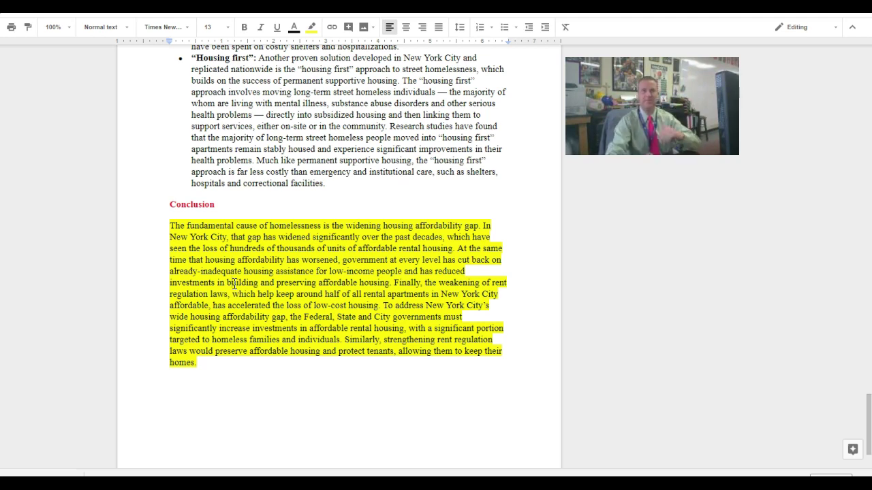
{"action": "scroll", "coordinate": [204, 210], "scroll_direction": "up", "scroll_amount": 5}
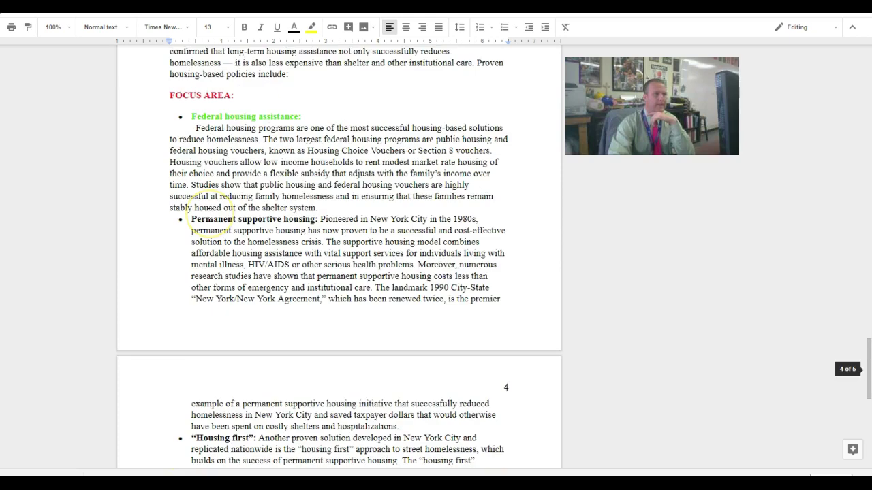
Step: Scroll up to the cover page photo, the date 09.04.20XX and the reviewer comment beside it
{"action": "scroll", "coordinate": [210, 214], "scroll_direction": "up", "scroll_amount": 10}
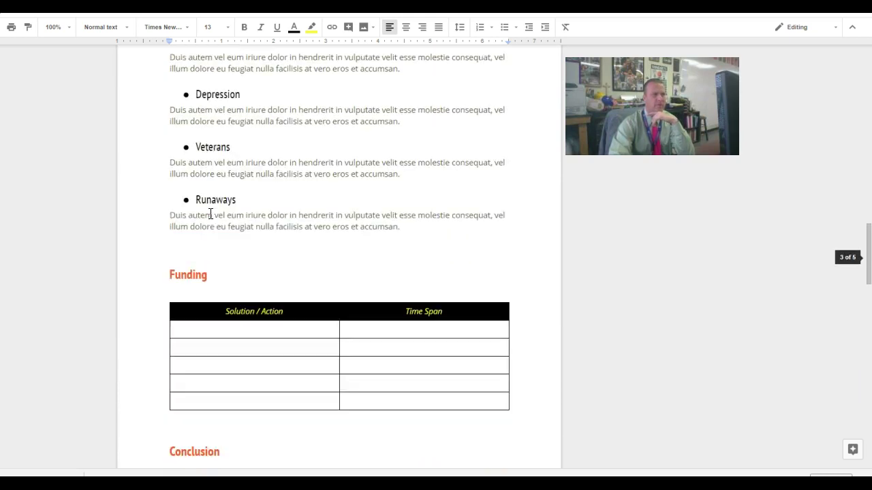
{"action": "scroll", "coordinate": [210, 214], "scroll_direction": "up", "scroll_amount": 9}
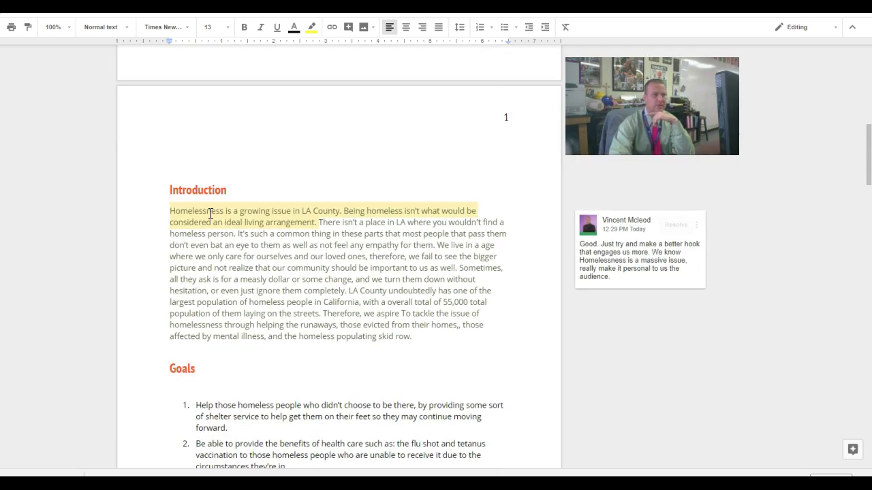
{"action": "scroll", "coordinate": [211, 214], "scroll_direction": "up", "scroll_amount": 7}
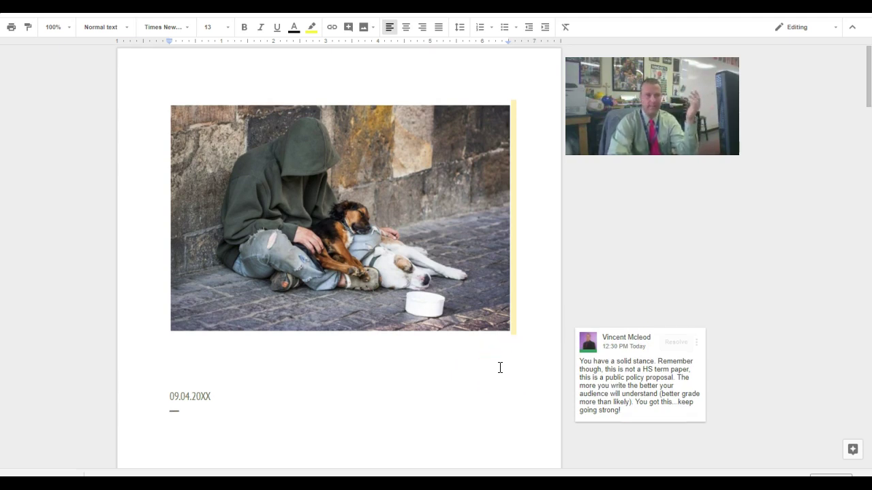
{"action": "scroll", "coordinate": [500, 368], "scroll_direction": "down", "scroll_amount": 2}
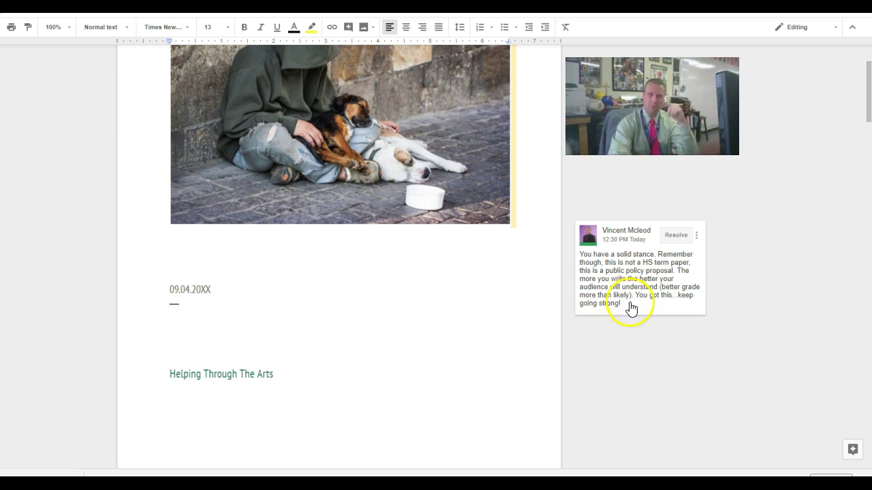
Step: Open and dismiss the cover page comment's more-options menu without choosing anything
{"action": "left_click", "coordinate": [695, 235]}
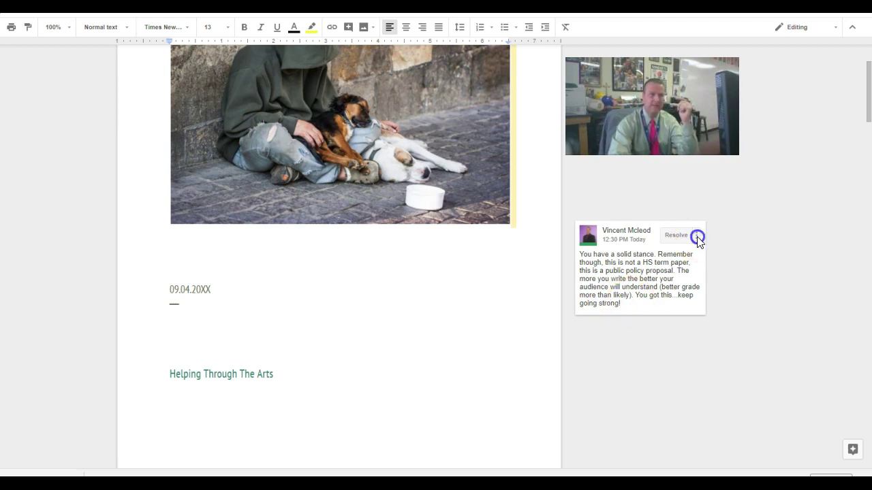
{"action": "left_click", "coordinate": [758, 217]}
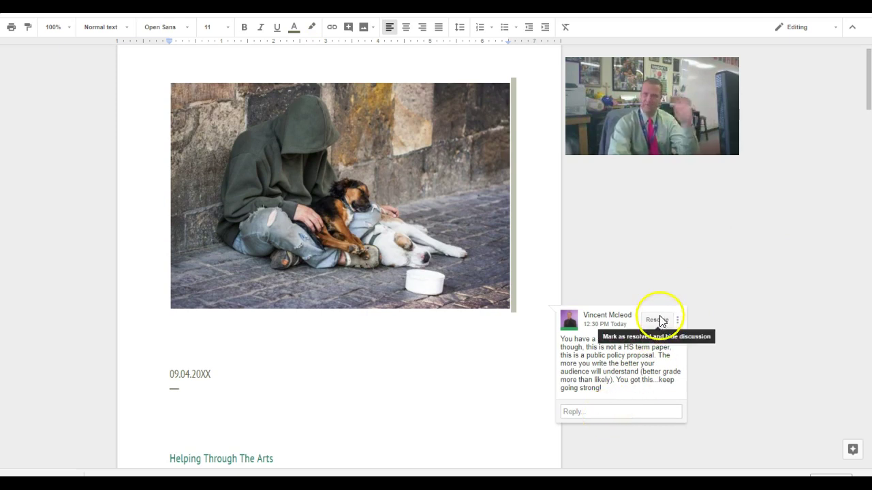
{"action": "left_click", "coordinate": [703, 265]}
Step: Scroll down to the Introduction and its comment asking for a more personal hook
{"action": "scroll", "coordinate": [703, 263], "scroll_direction": "down", "scroll_amount": 6}
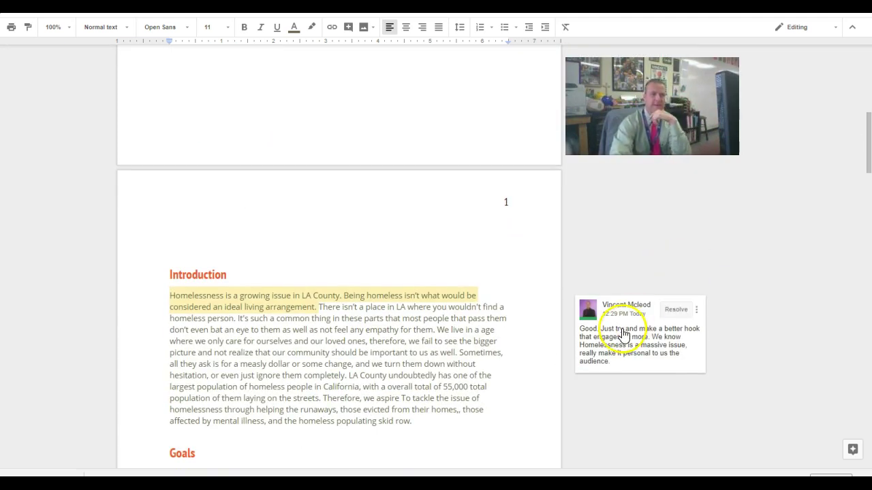
{"action": "scroll", "coordinate": [621, 330], "scroll_direction": "down", "scroll_amount": 2}
{"action": "scroll", "coordinate": [622, 330], "scroll_direction": "down", "scroll_amount": 2}
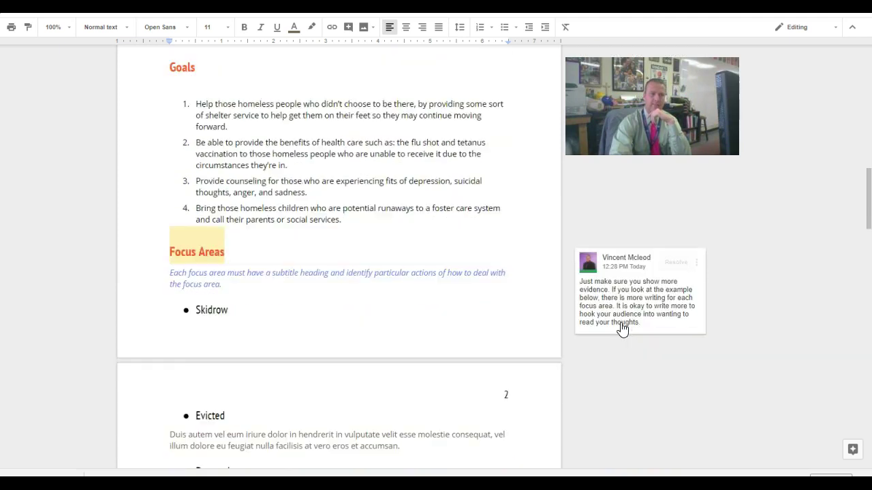
{"action": "scroll", "coordinate": [622, 328], "scroll_direction": "down", "scroll_amount": 3}
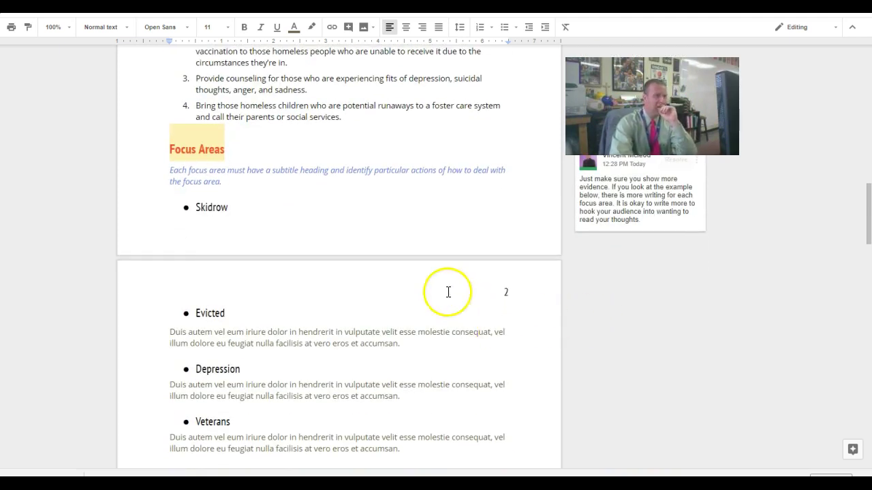
{"action": "scroll", "coordinate": [423, 274], "scroll_direction": "down", "scroll_amount": 5}
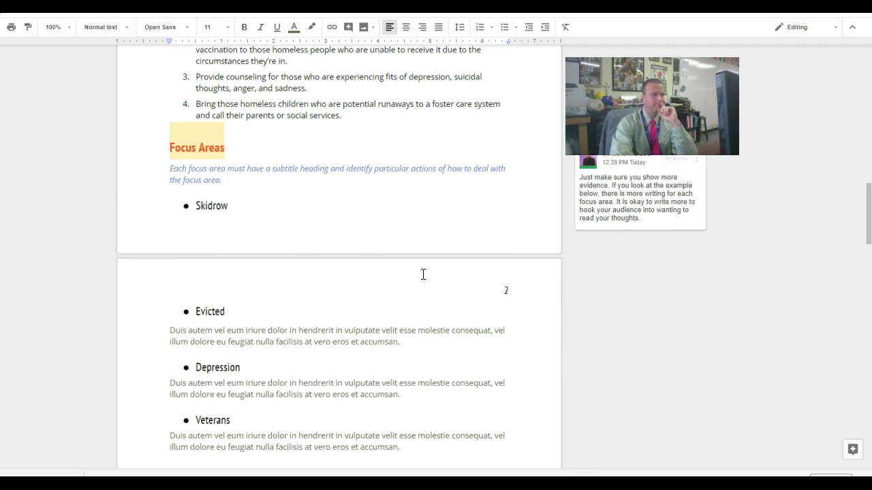
{"action": "scroll", "coordinate": [423, 274], "scroll_direction": "up", "scroll_amount": 8}
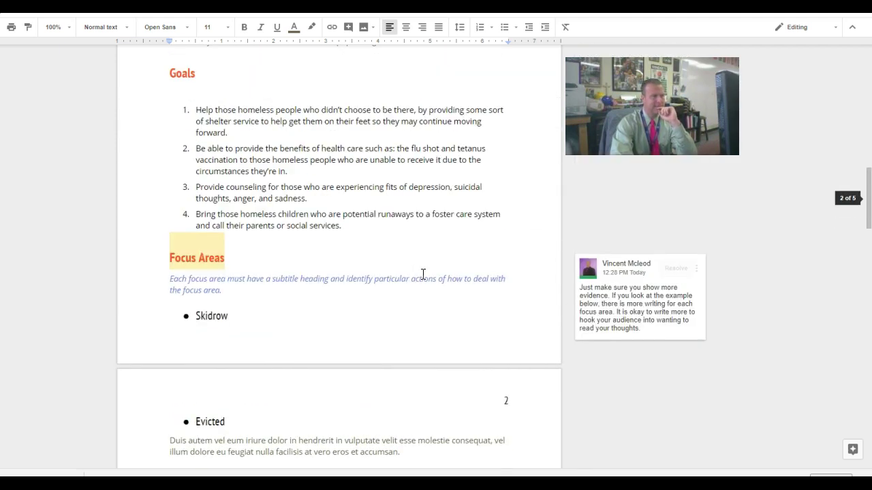
{"action": "scroll", "coordinate": [423, 274], "scroll_direction": "up", "scroll_amount": 6}
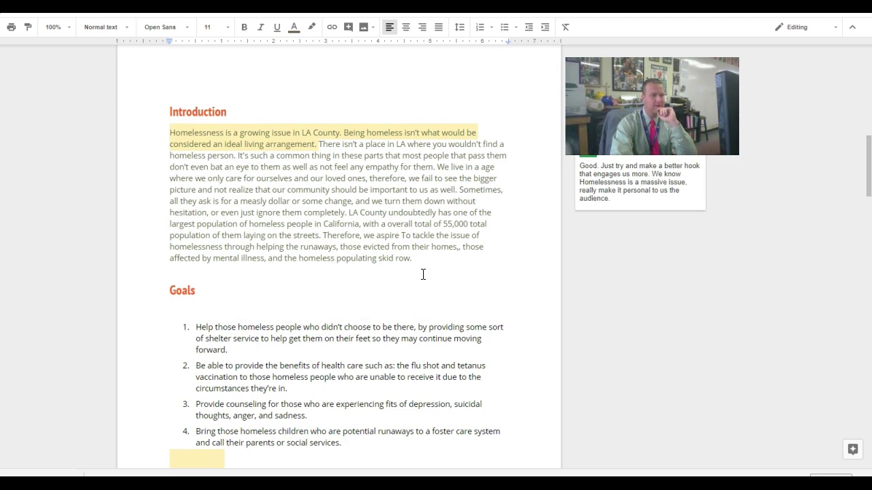
Step: Scroll down to the Goals and Focus Areas sections beside the comment requesting more evidence
{"action": "scroll", "coordinate": [423, 274], "scroll_direction": "down", "scroll_amount": 3}
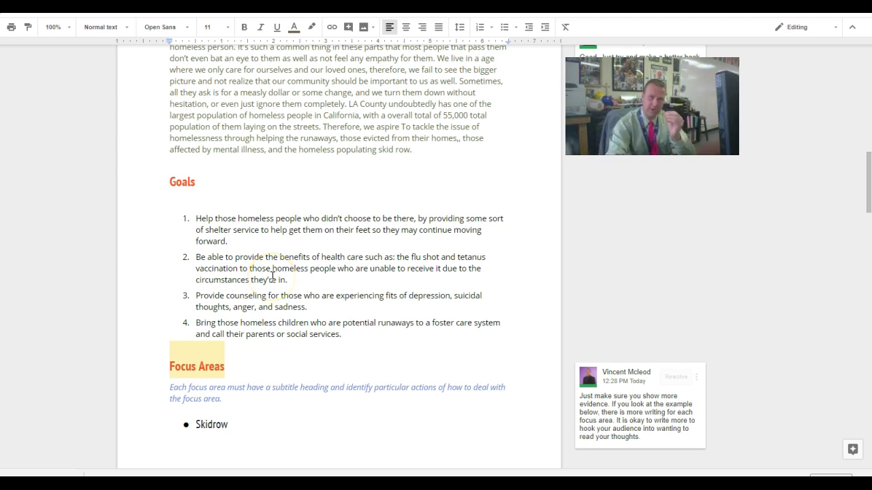
Step: Replace the 'Funding' heading above the Solution / Action and Time Span table with 'Timeline'
{"action": "scroll", "coordinate": [180, 320], "scroll_direction": "down", "scroll_amount": 3}
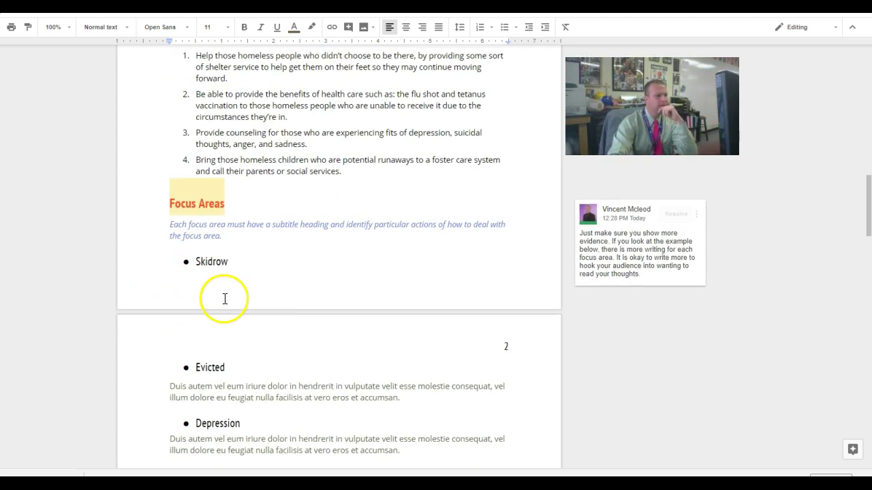
{"action": "scroll", "coordinate": [224, 297], "scroll_direction": "down", "scroll_amount": 4}
{"action": "left_click", "coordinate": [253, 272]}
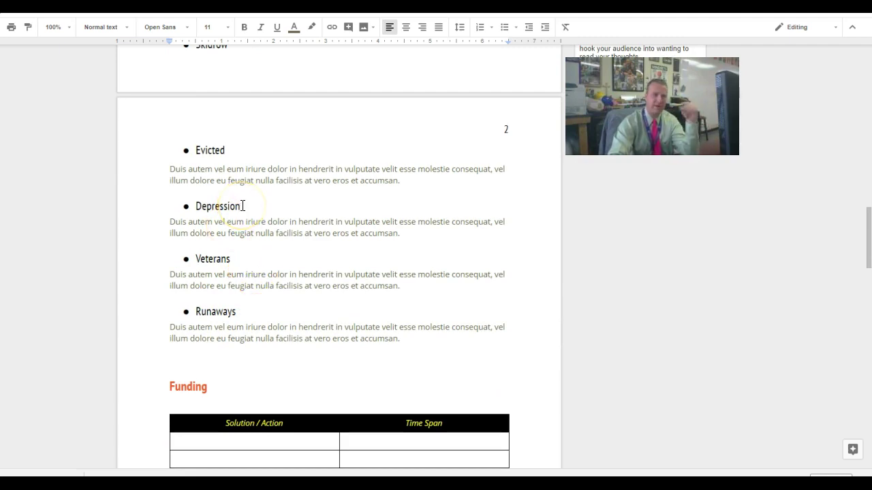
{"action": "scroll", "coordinate": [241, 205], "scroll_direction": "down", "scroll_amount": 3}
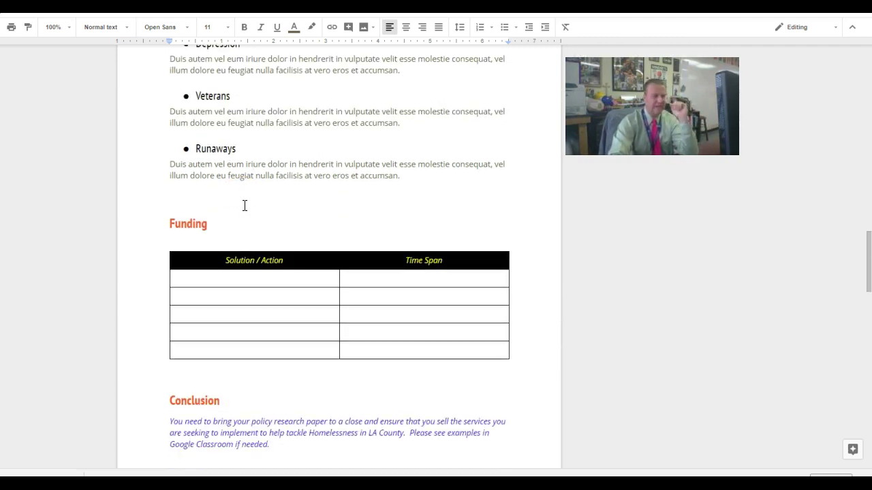
{"action": "left_click_drag", "start_coordinate": [208, 223], "coordinate": [169, 223]}
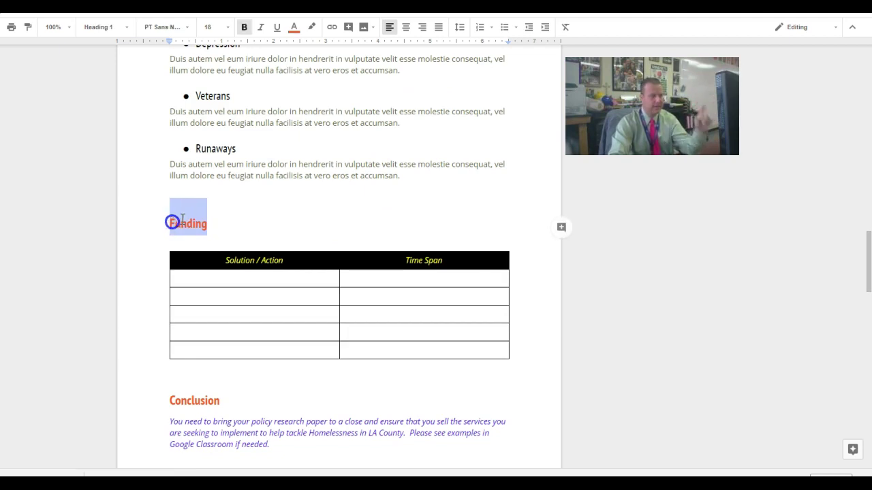
{"action": "type", "text": "Timeline"}
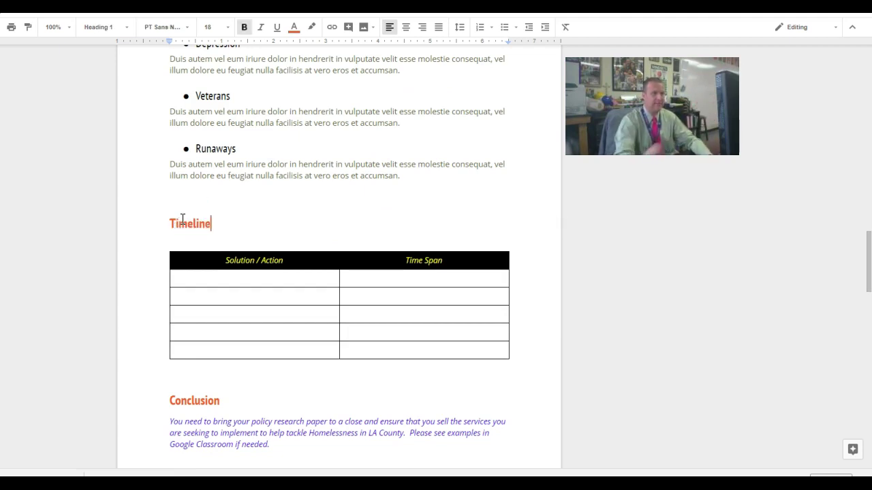
Step: Fill the first table row with 'Restrooms in every City for Homelessness' and a time span of '1-3 months'
{"action": "double_click", "coordinate": [227, 279]}
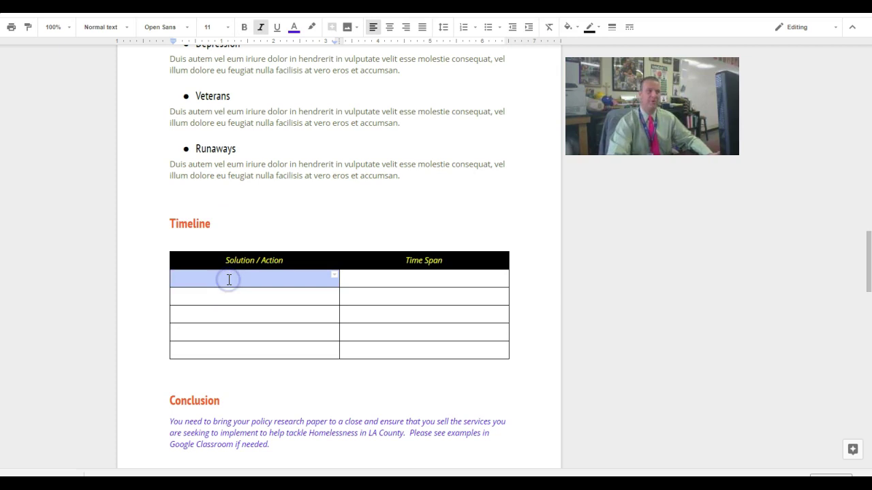
{"action": "double_click", "coordinate": [369, 284]}
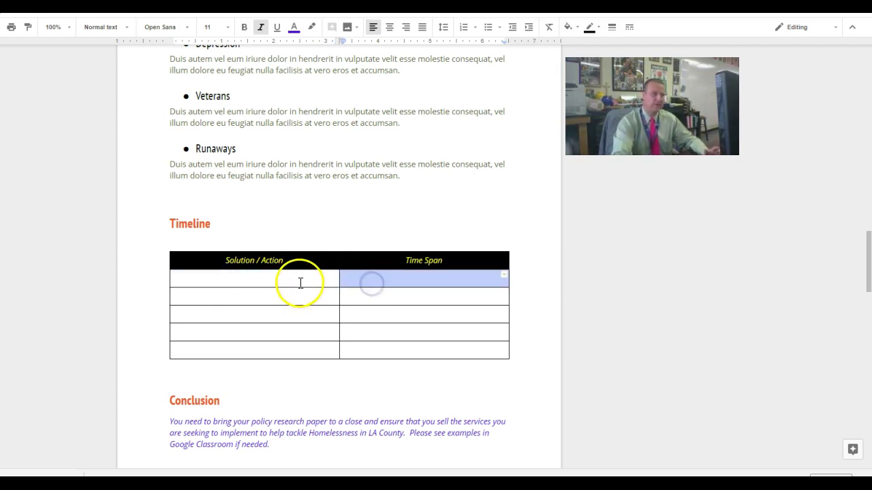
{"action": "double_click", "coordinate": [303, 281]}
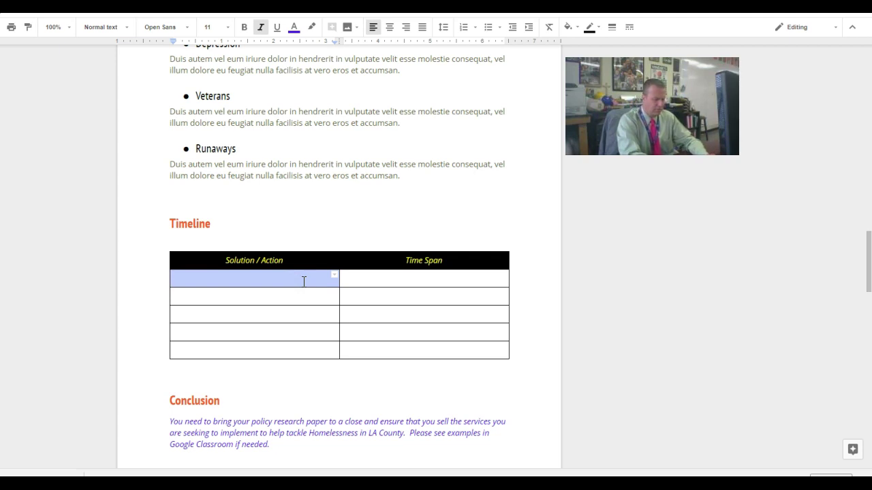
{"action": "type", "text": "Restr"}
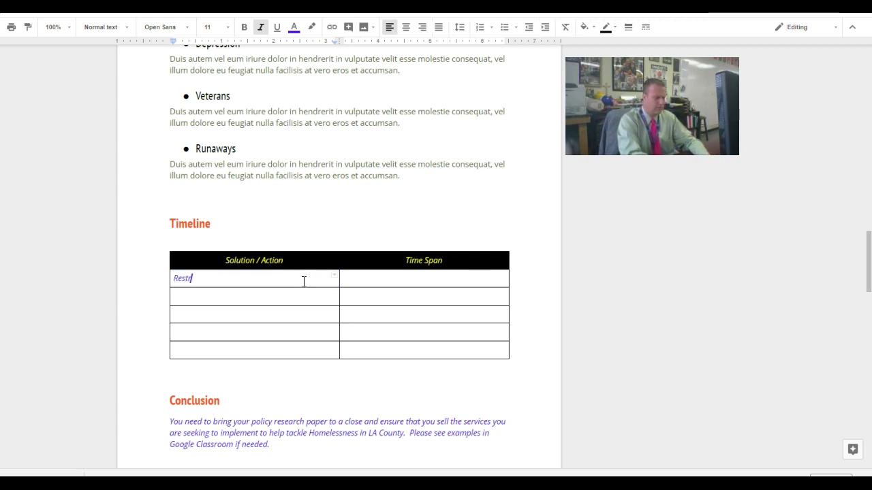
{"action": "type", "text": "ooms in every "}
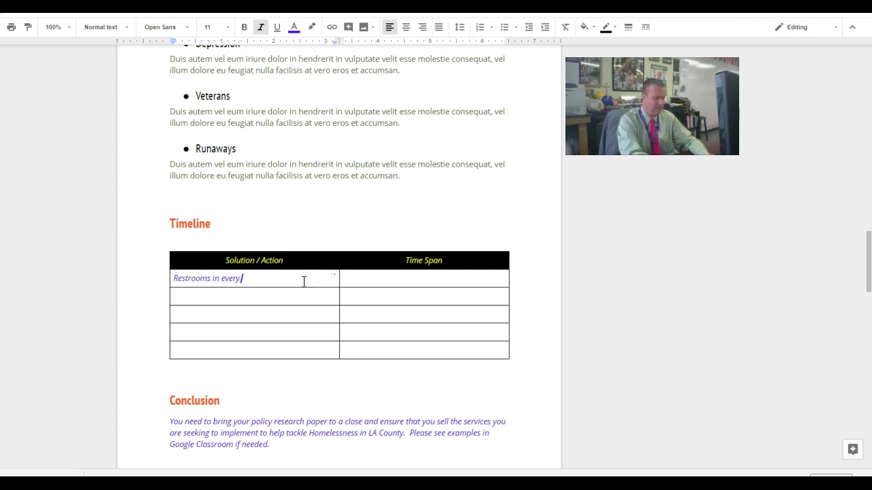
{"action": "type", "text": "City for Home"}
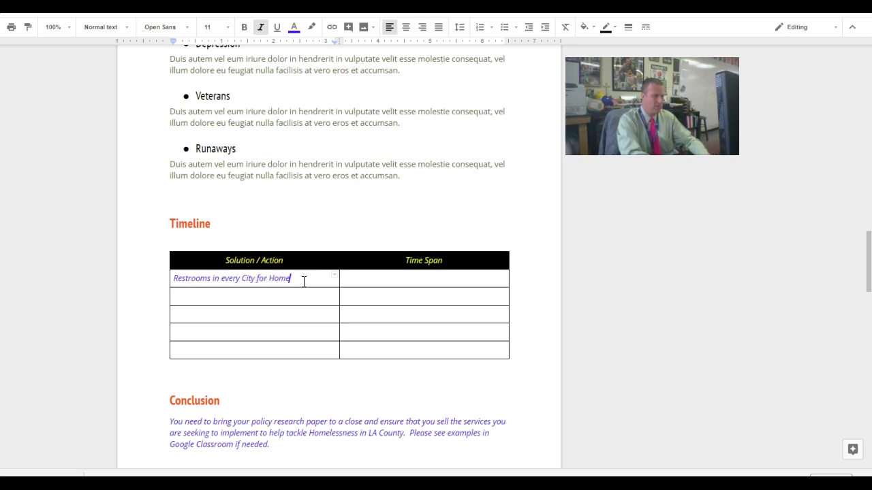
{"action": "type", "text": "less"}
{"action": "type", "text": "ness"}
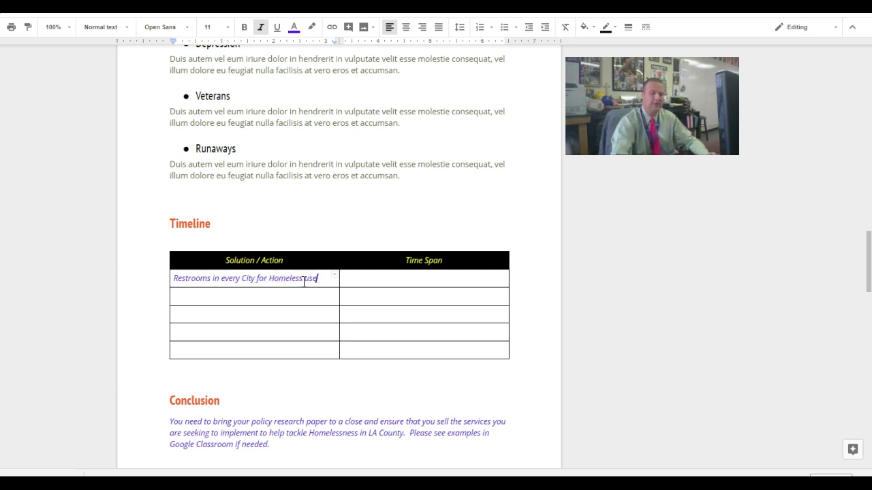
{"action": "double_click", "coordinate": [451, 280]}
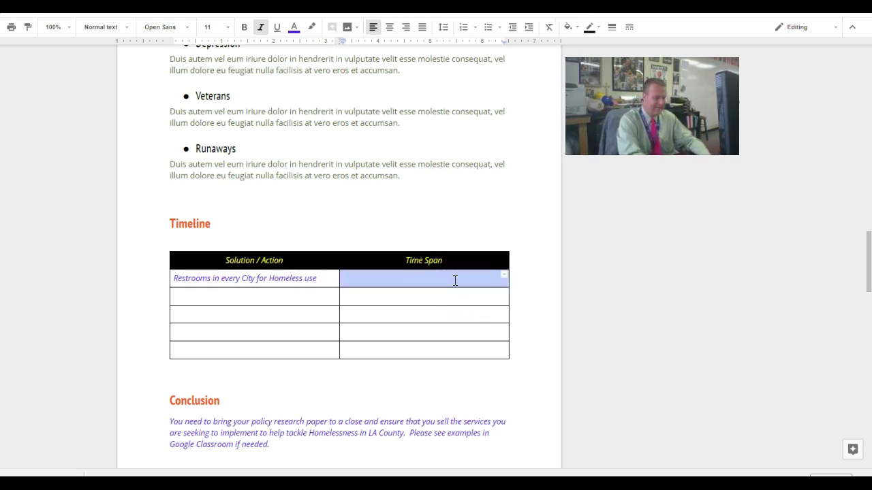
{"action": "type", "text": "1-3 months"}
Step: Select the empty cells in the table's second and last rows, leaving them blank
{"action": "left_click", "coordinate": [331, 298]}
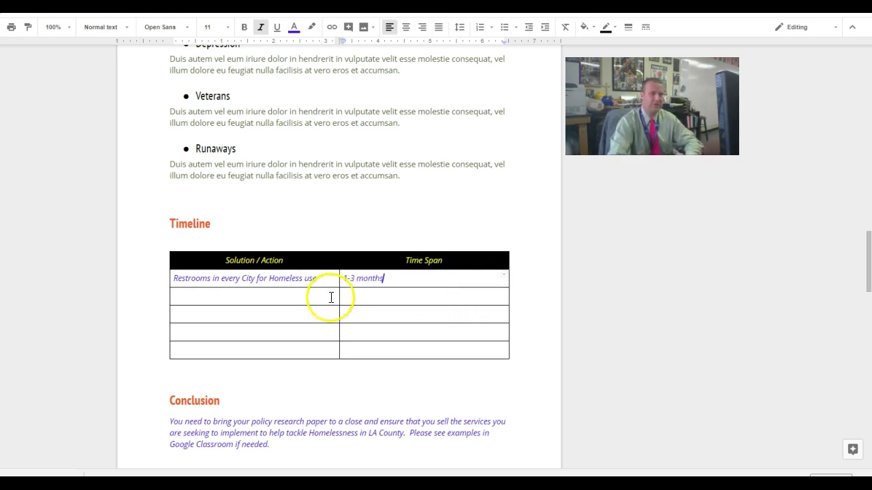
{"action": "double_click", "coordinate": [374, 298]}
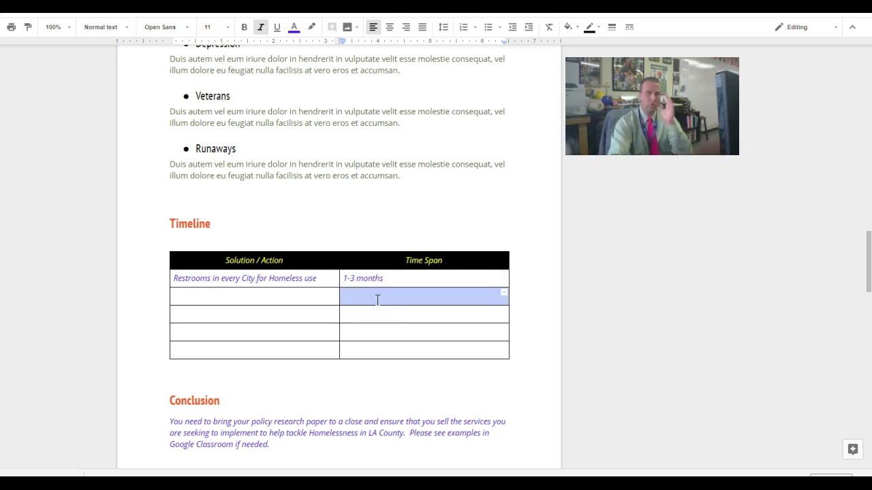
{"action": "left_click", "coordinate": [386, 278]}
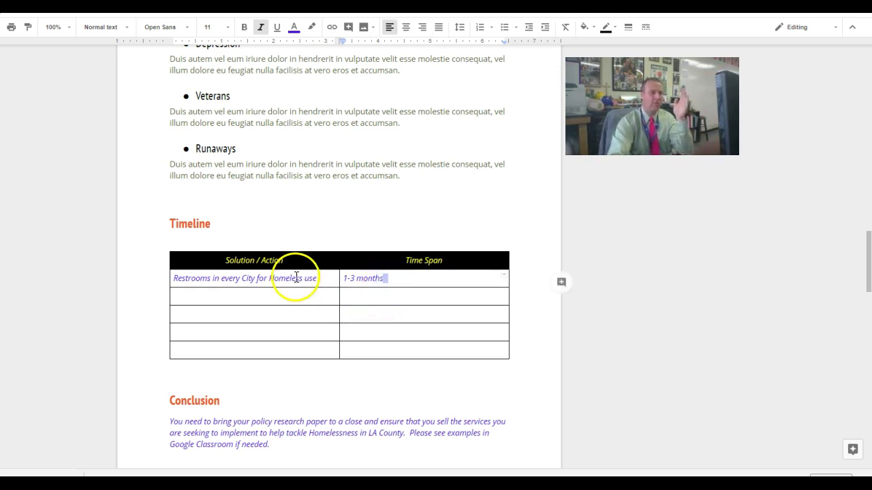
{"action": "left_click", "coordinate": [318, 280]}
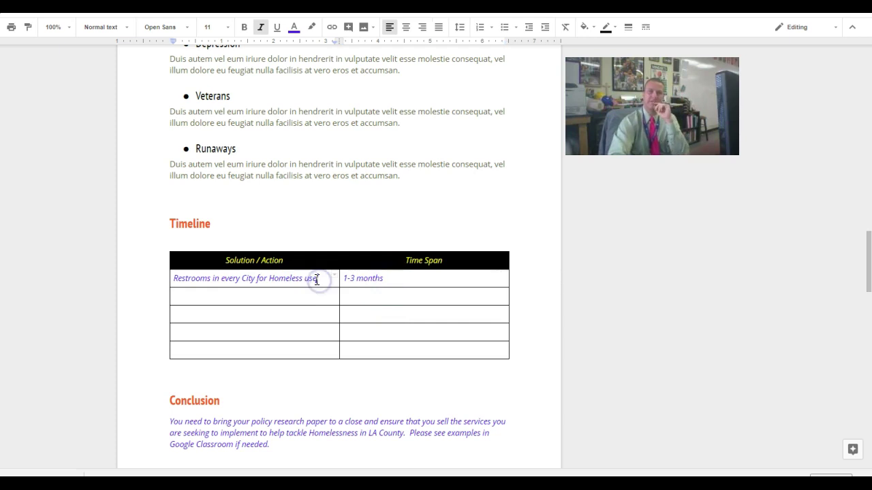
{"action": "left_click", "coordinate": [358, 294]}
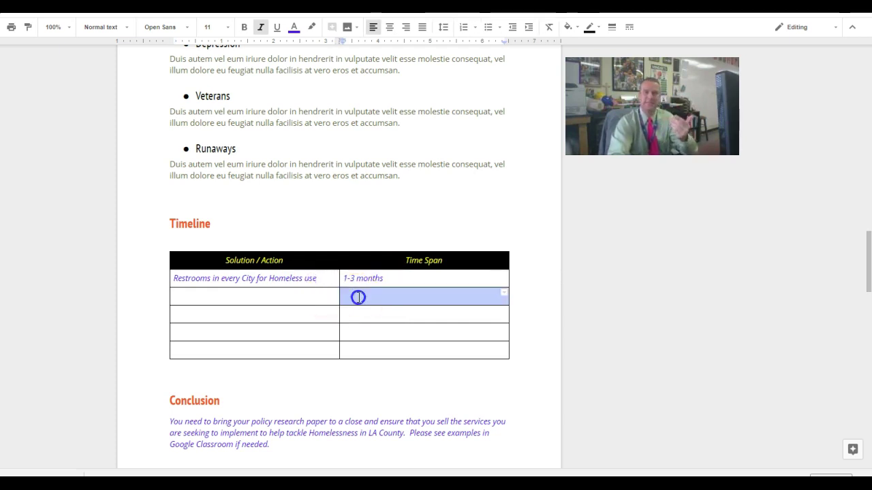
{"action": "left_click", "coordinate": [284, 295]}
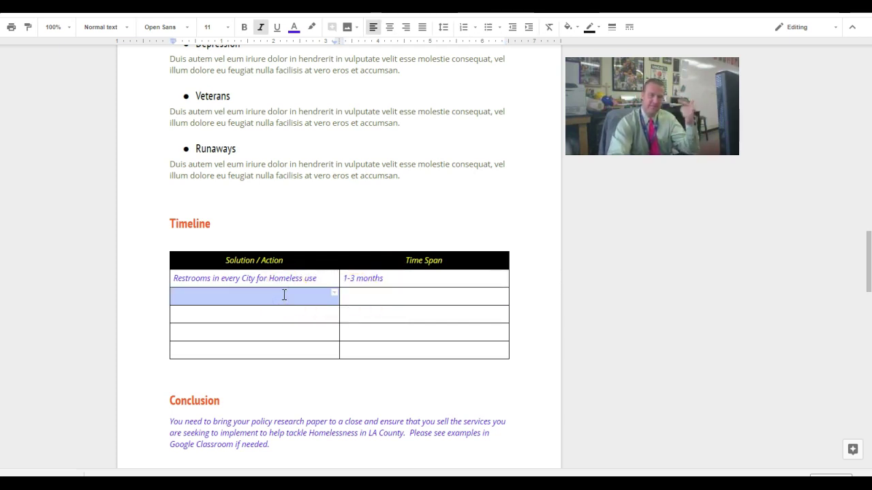
{"action": "left_click", "coordinate": [268, 296]}
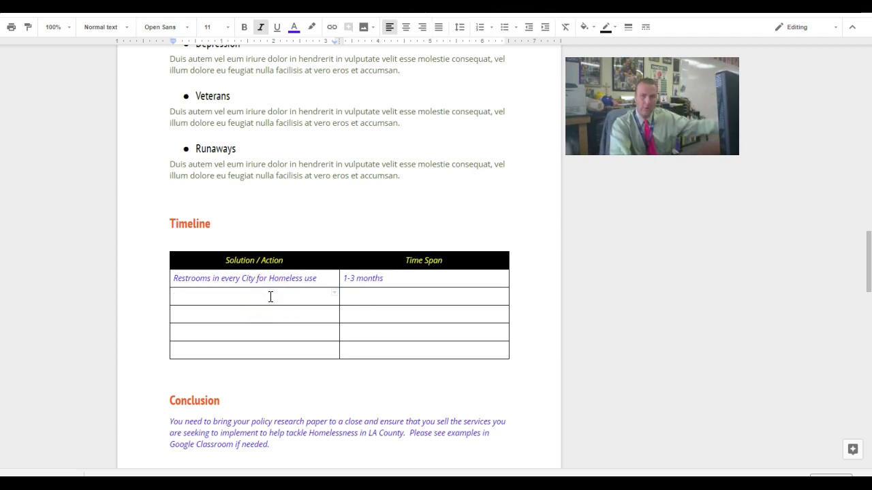
{"action": "left_click", "coordinate": [328, 306]}
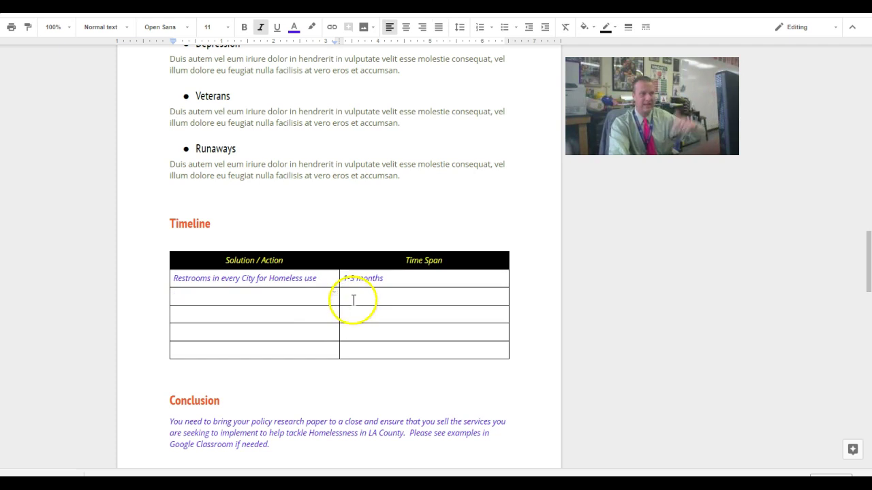
{"action": "double_click", "coordinate": [352, 297]}
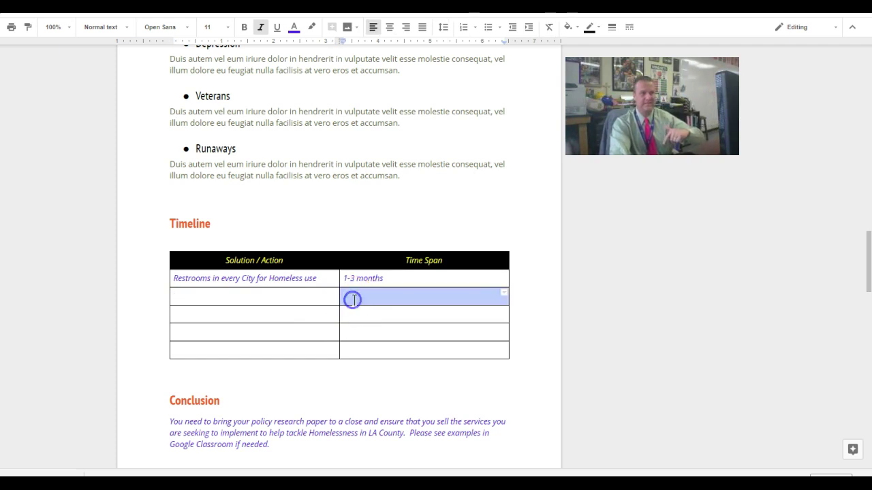
{"action": "double_click", "coordinate": [294, 296]}
{"action": "left_click", "coordinate": [294, 296]}
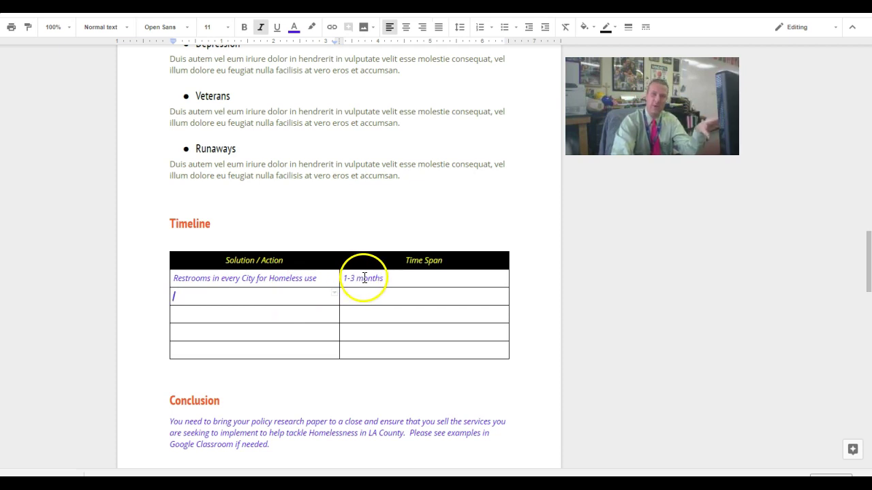
{"action": "double_click", "coordinate": [310, 354]}
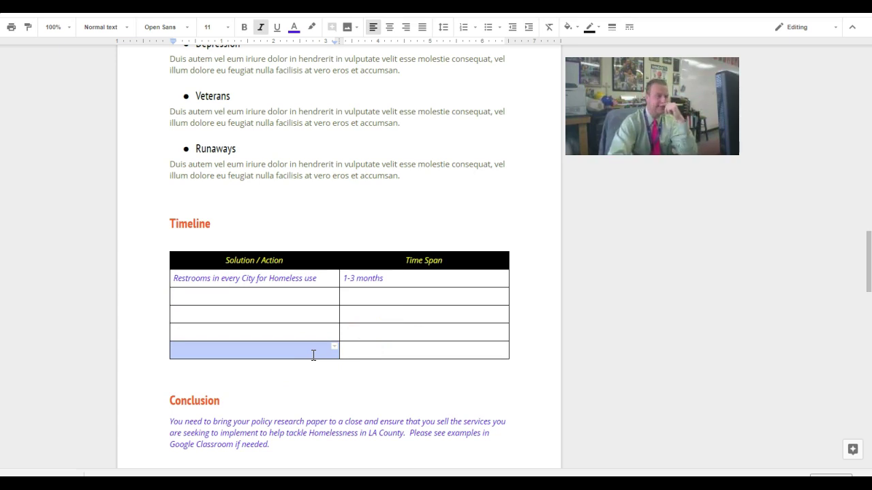
Step: Select the cover page's empty title line, then return to the Introduction's hook comment
{"action": "scroll", "coordinate": [313, 354], "scroll_direction": "up", "scroll_amount": 10}
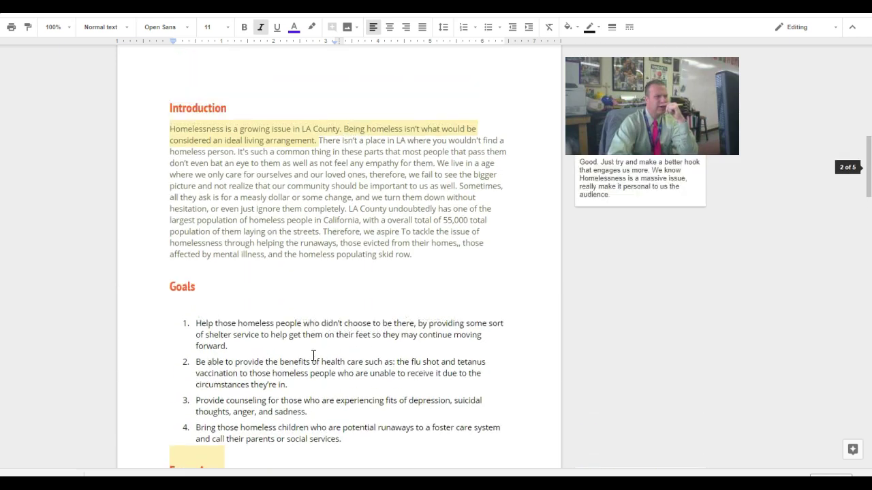
{"action": "scroll", "coordinate": [313, 355], "scroll_direction": "up", "scroll_amount": 10}
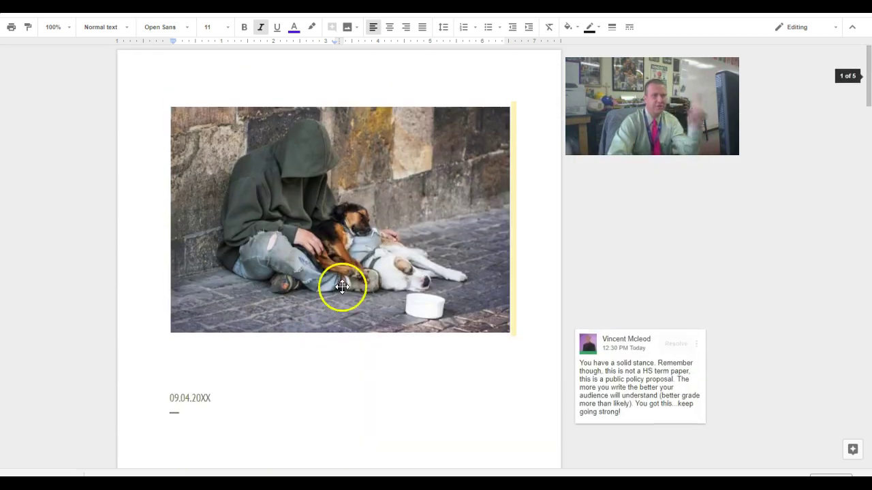
{"action": "double_click", "coordinate": [181, 366]}
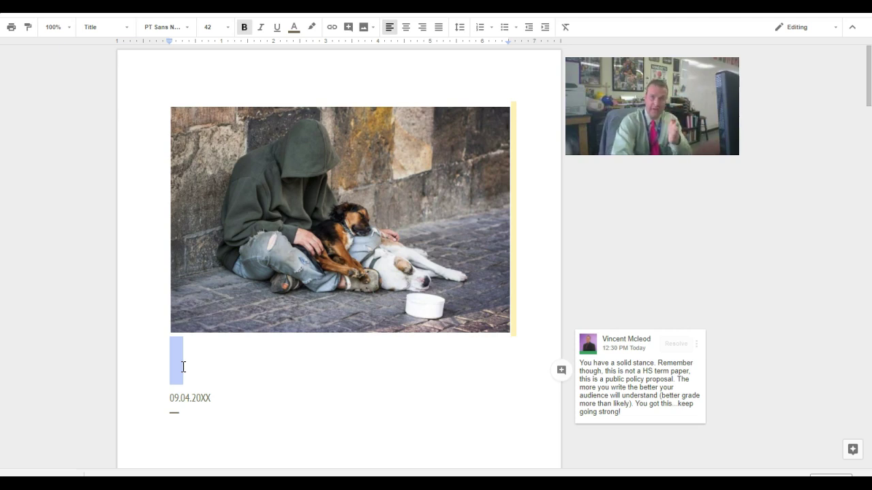
{"action": "scroll", "coordinate": [183, 363], "scroll_direction": "down", "scroll_amount": 4}
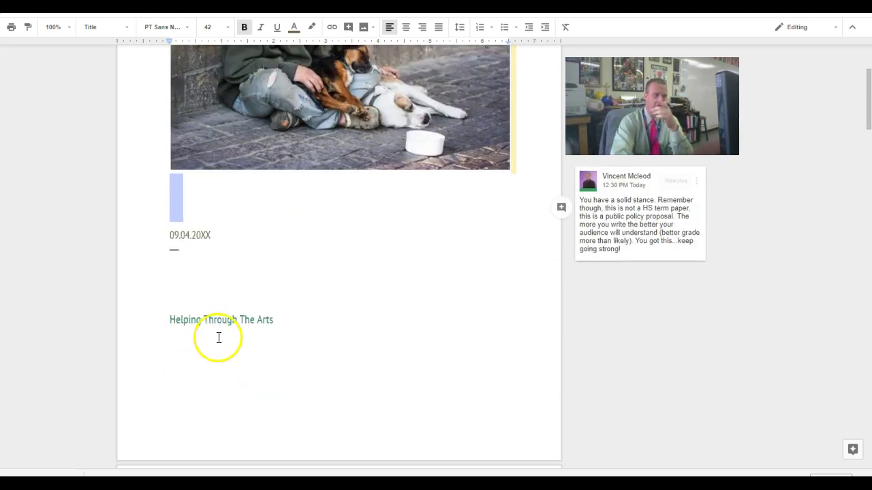
{"action": "scroll", "coordinate": [229, 347], "scroll_direction": "down", "scroll_amount": 5}
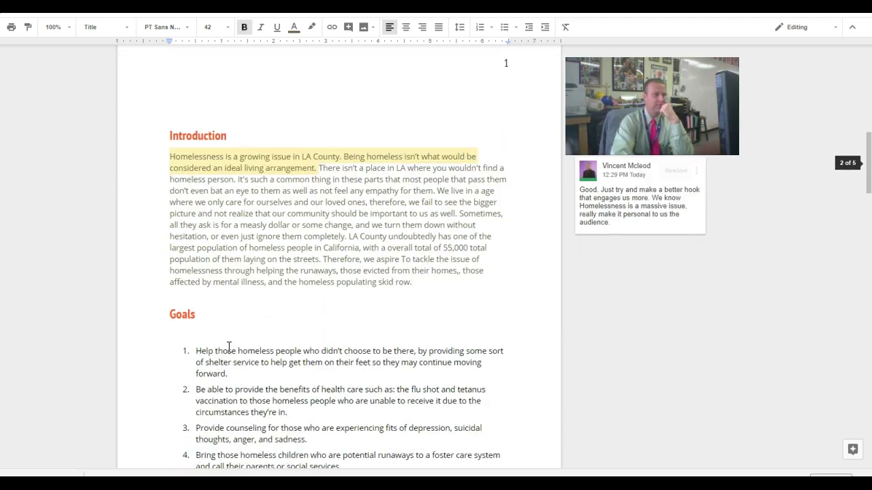
{"action": "scroll", "coordinate": [229, 347], "scroll_direction": "down", "scroll_amount": 3}
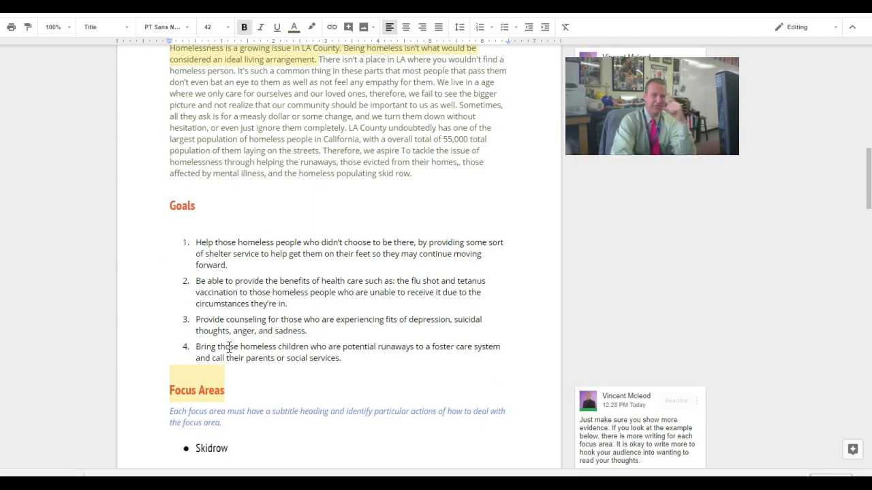
{"action": "scroll", "coordinate": [228, 347], "scroll_direction": "up", "scroll_amount": 3}
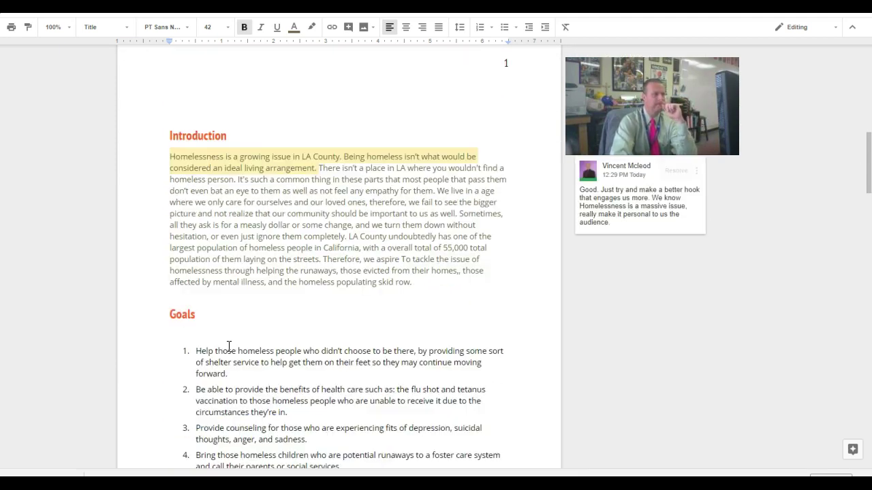